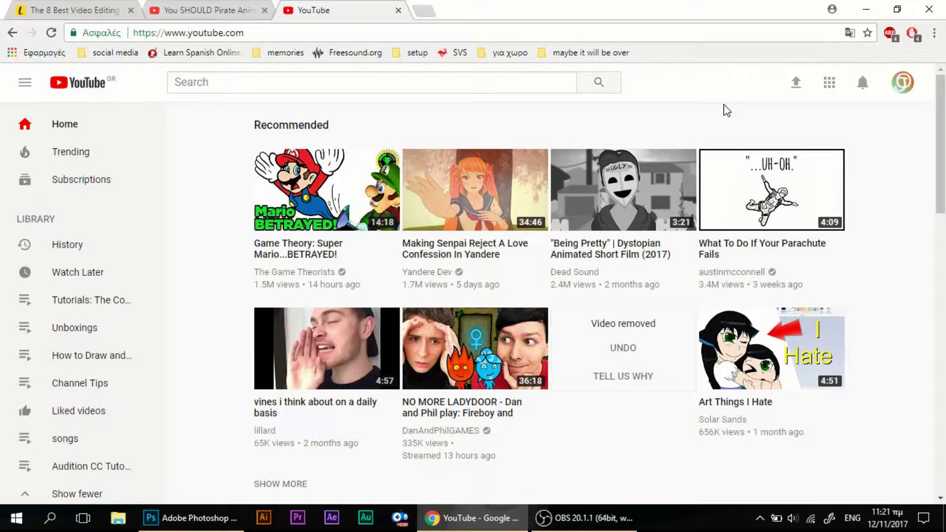
Go from the YouTube account menu's Settings to the Just Okay Tech brand account details page
{"action": "left_click", "coordinate": [896, 91]}
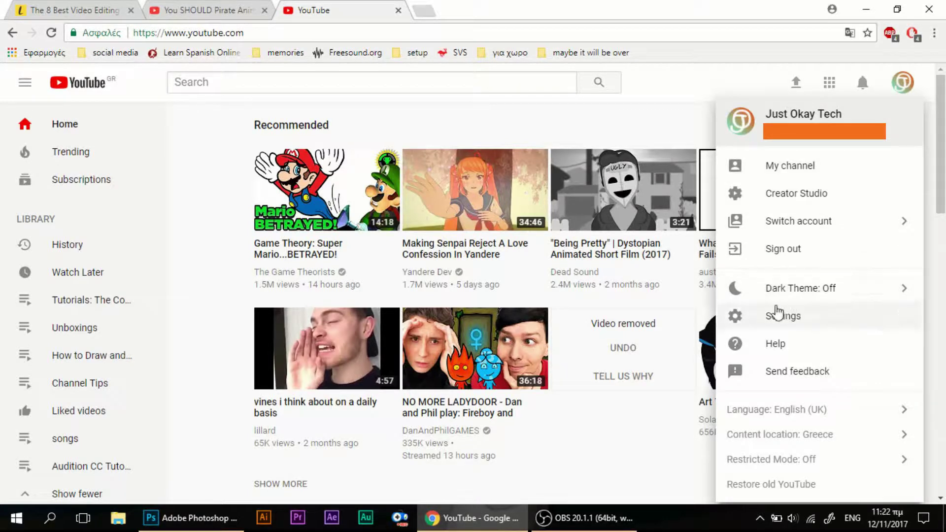
{"action": "left_click", "coordinate": [788, 319]}
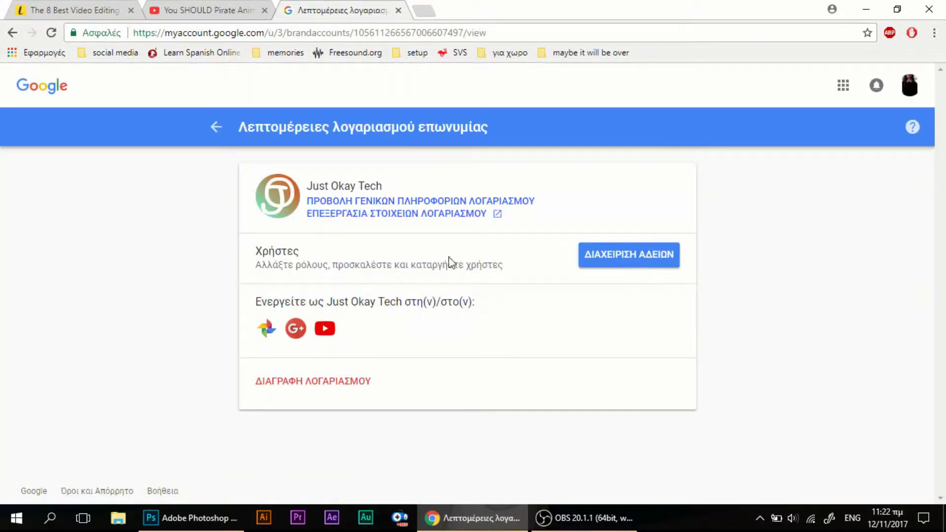
Open the Just Okay Tech permissions list (ΔΙΑΧΕΙΡΙΣΗ ΑΔΕΙΩΝ) and start adding a new user
{"action": "left_click", "coordinate": [599, 251]}
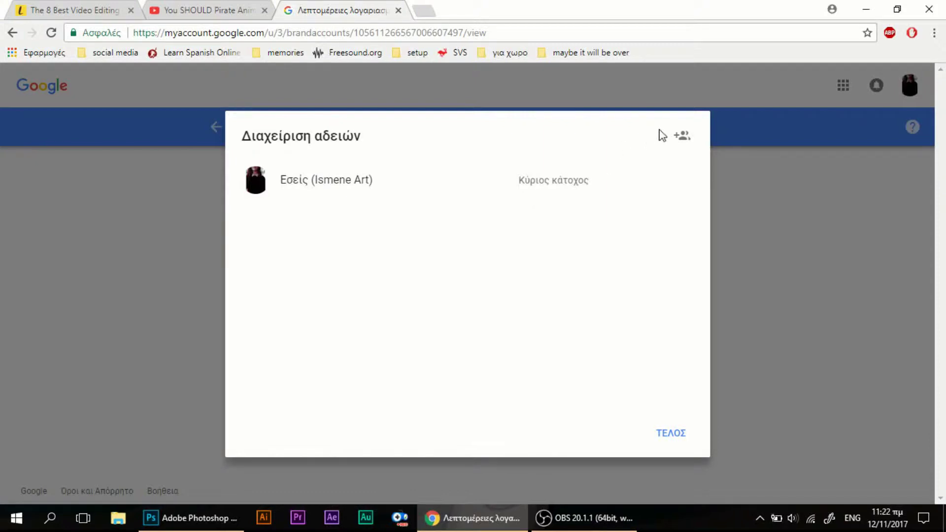
{"action": "left_click", "coordinate": [690, 142]}
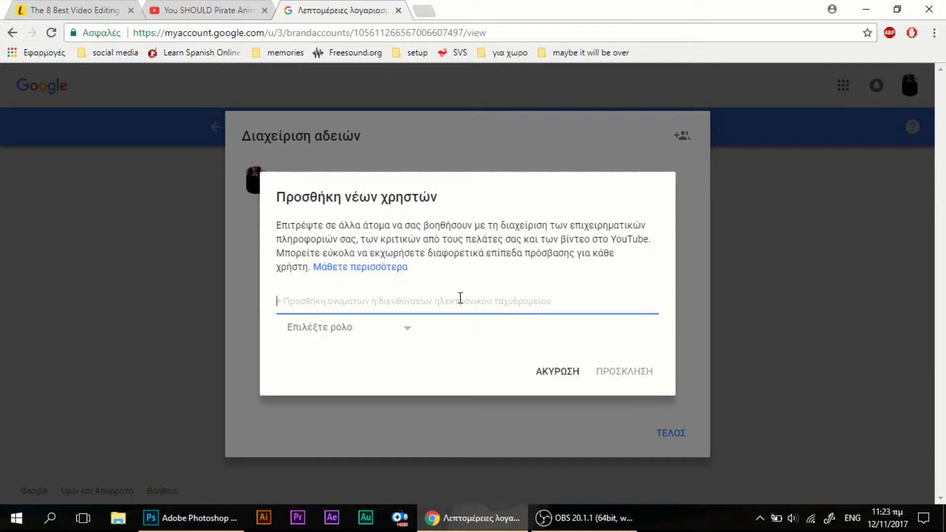
Invite the pasted email address to Just Okay Tech with the Κάτοχος (owner) role
{"action": "key", "text": "ctrl+v"}
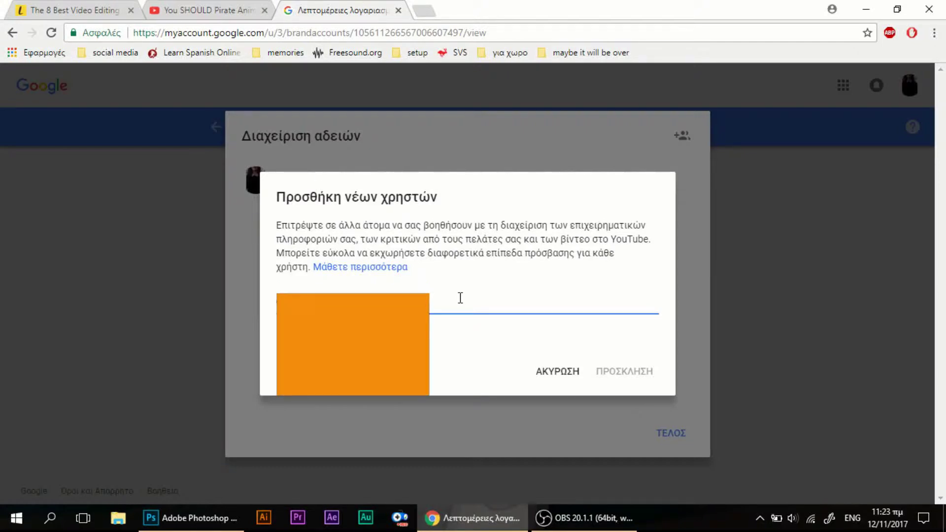
{"action": "key", "text": "Down"}
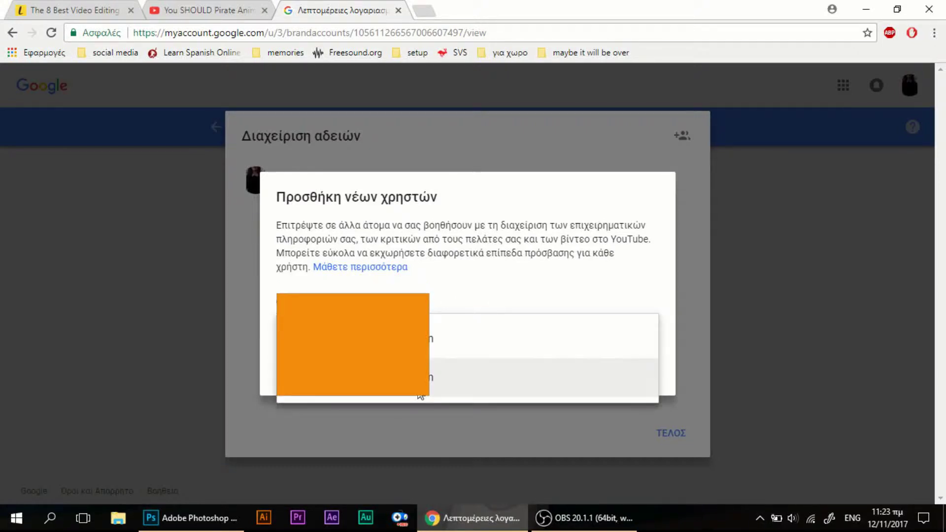
{"action": "left_click", "coordinate": [419, 392]}
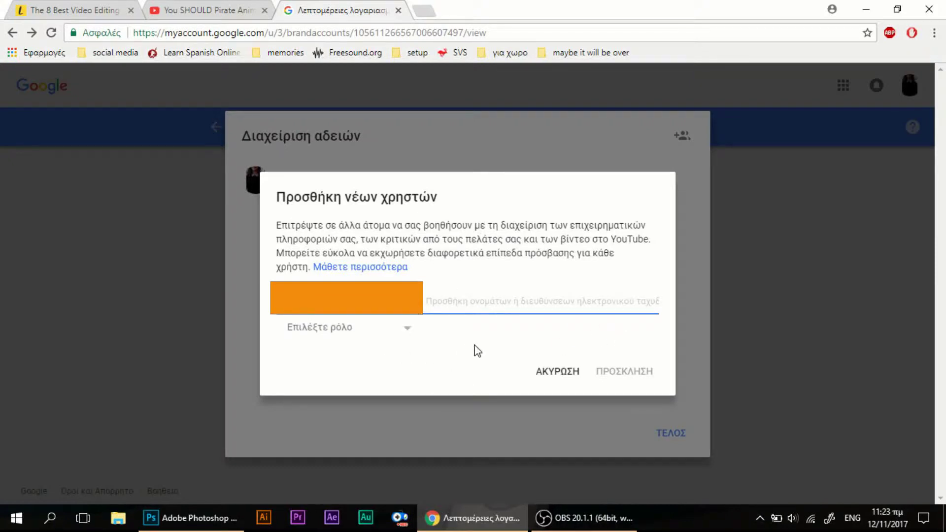
{"action": "left_click", "coordinate": [403, 339]}
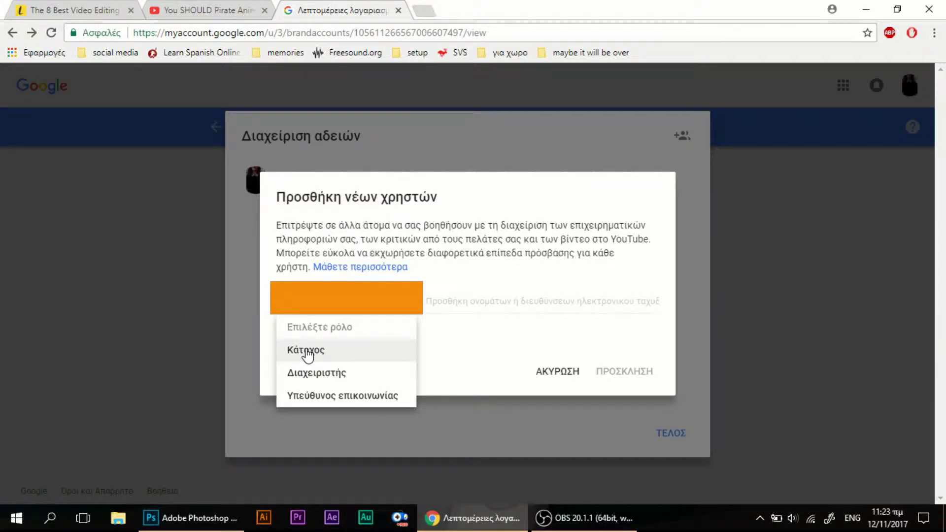
{"action": "left_click", "coordinate": [307, 354]}
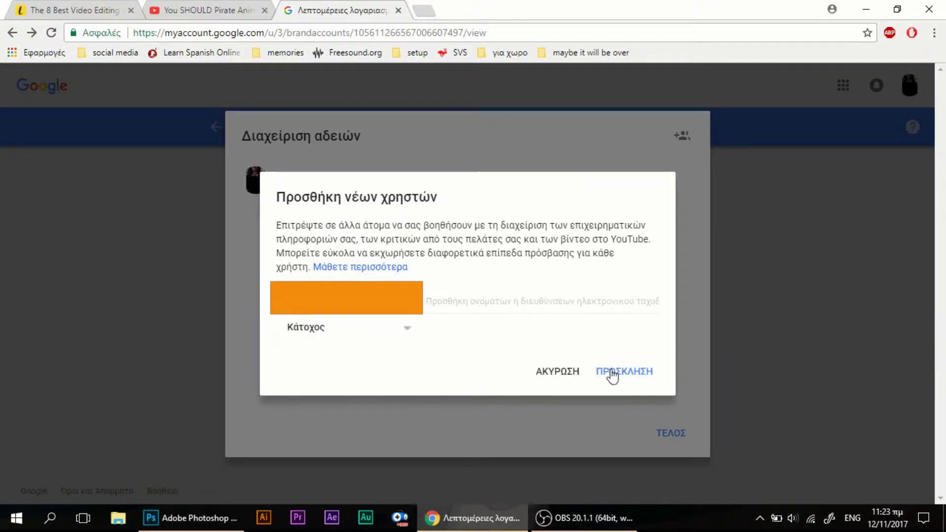
{"action": "left_click", "coordinate": [635, 375]}
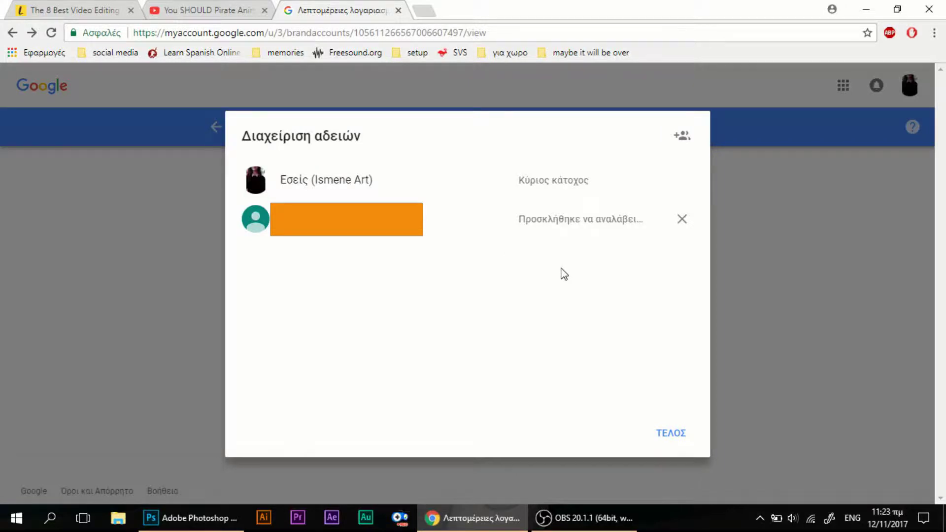
Open the invited account's Gmail inbox in a new tab
{"action": "middle_click", "coordinate": [423, 12]}
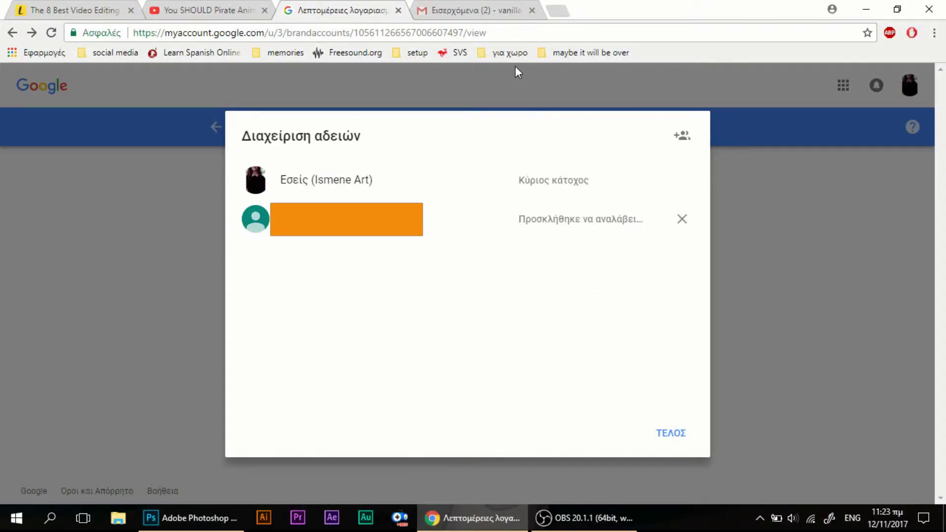
{"action": "left_click", "coordinate": [476, 19]}
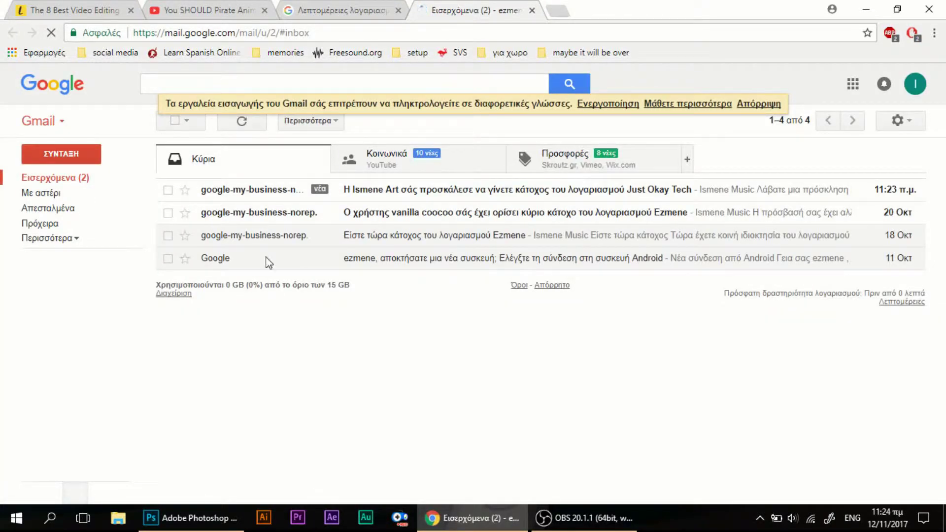
Accept the Just Okay Tech ownership invitation from the email with ΑΠΟΔΟΧΗ
{"action": "left_click", "coordinate": [307, 195]}
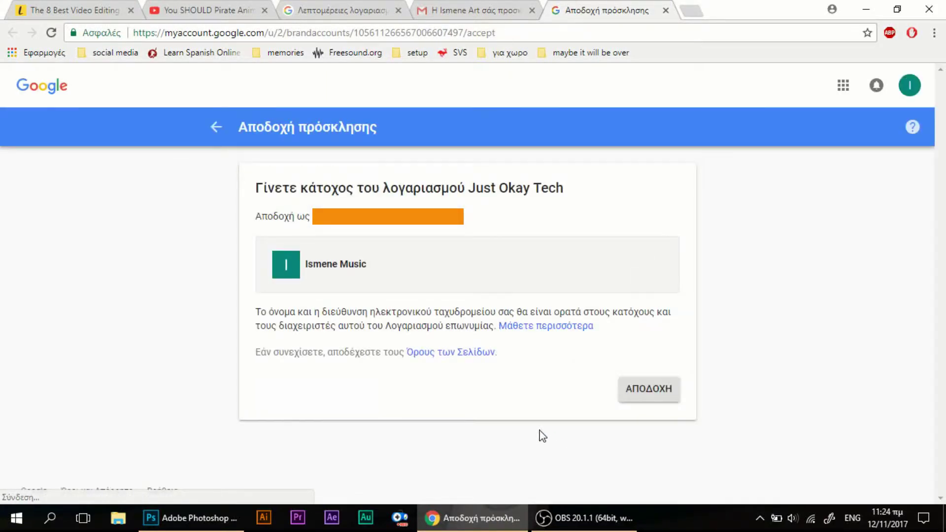
{"action": "left_click", "coordinate": [666, 390]}
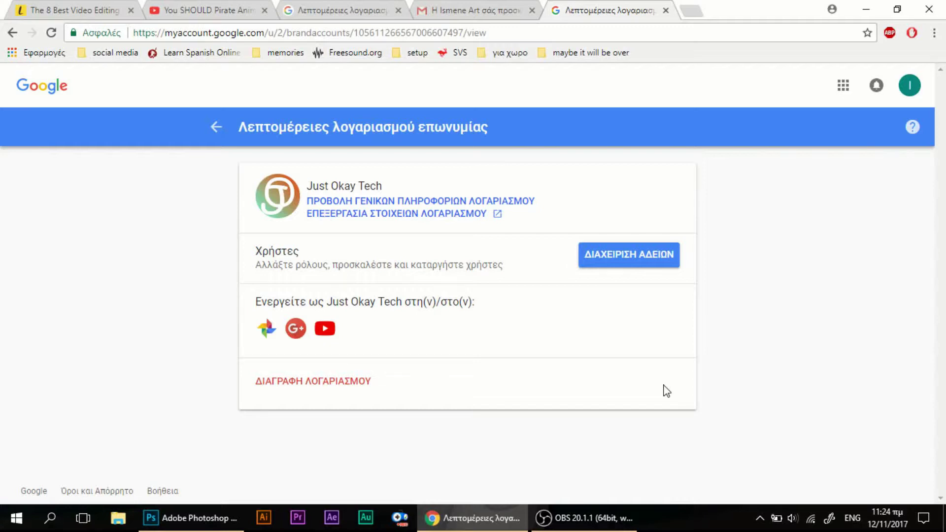
Request a Κύριος κάτοχος (primary owner) transfer to the new account, then close the permissions list
{"action": "left_click", "coordinate": [632, 267]}
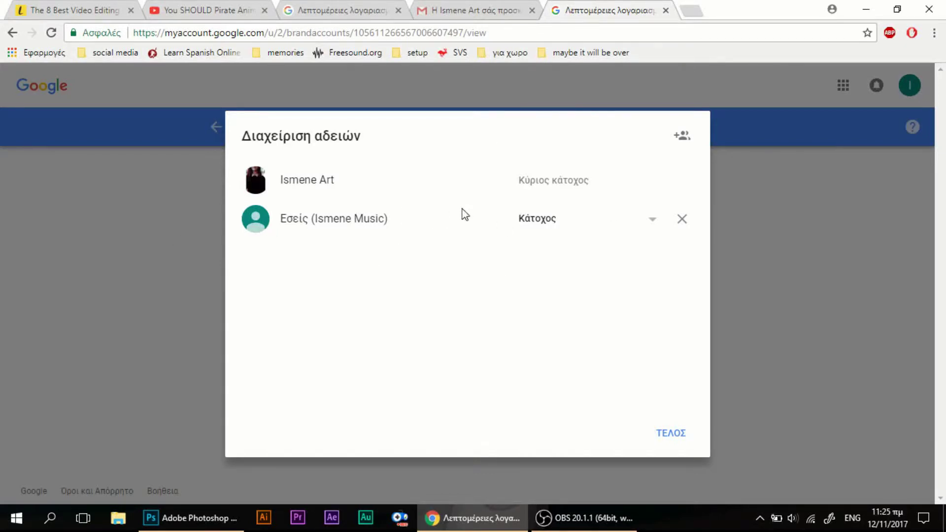
{"action": "left_click", "coordinate": [552, 219]}
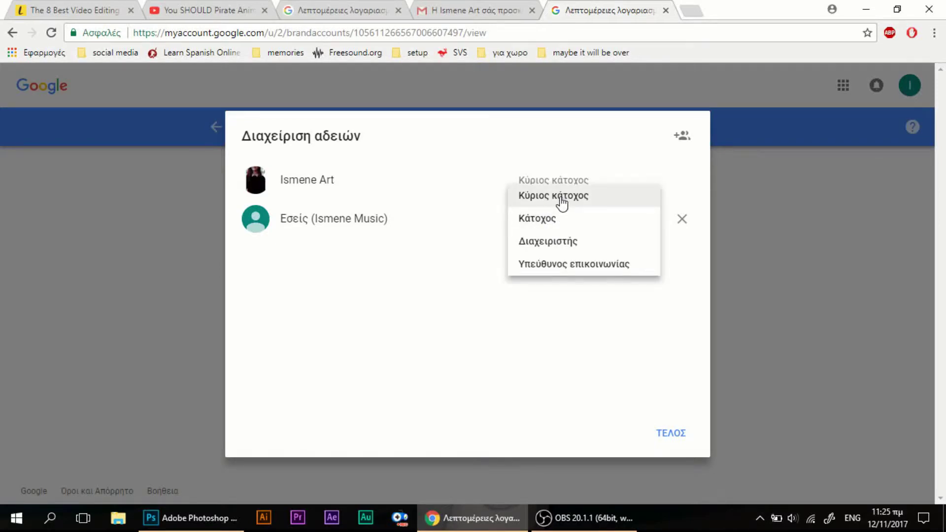
{"action": "left_click", "coordinate": [561, 202]}
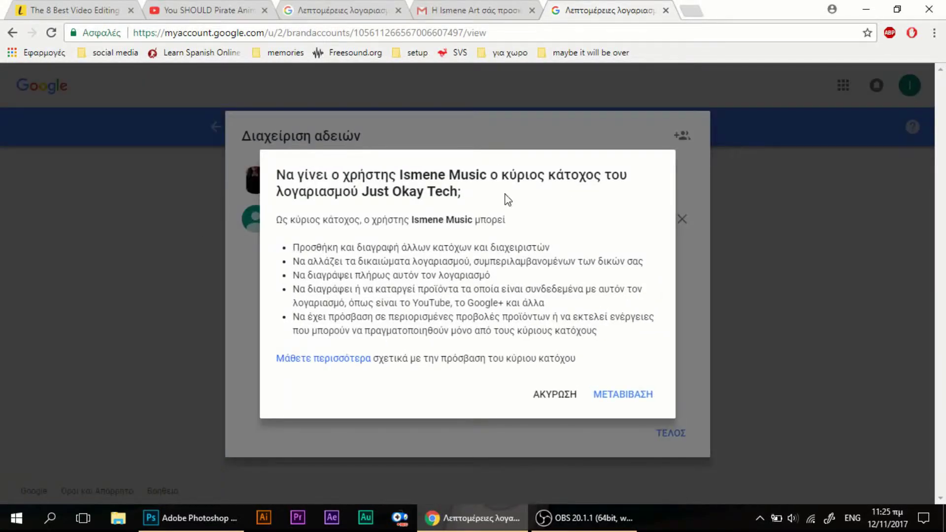
{"action": "left_click", "coordinate": [609, 398]}
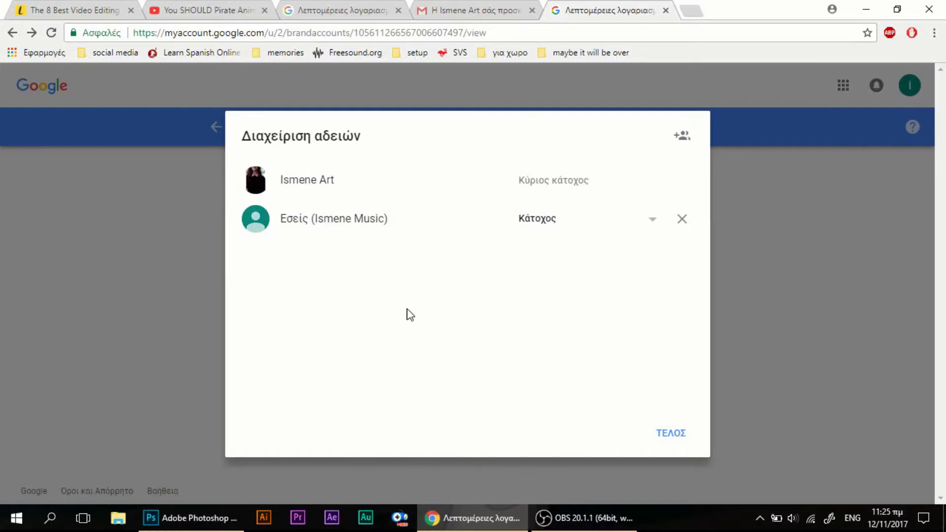
{"action": "left_click", "coordinate": [659, 430]}
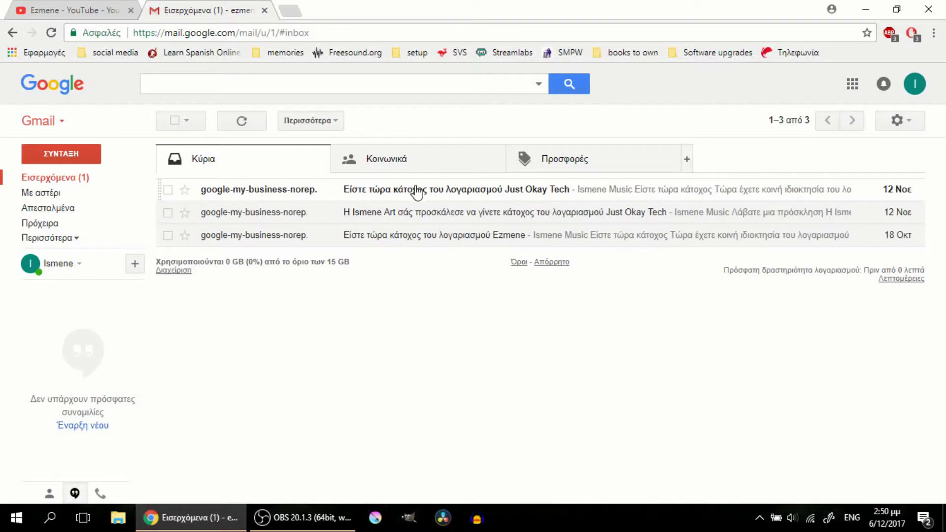
Read the 'Είστε τώρα κάτοχος' confirmation email and return to the brand account tab
{"action": "left_click", "coordinate": [449, 193]}
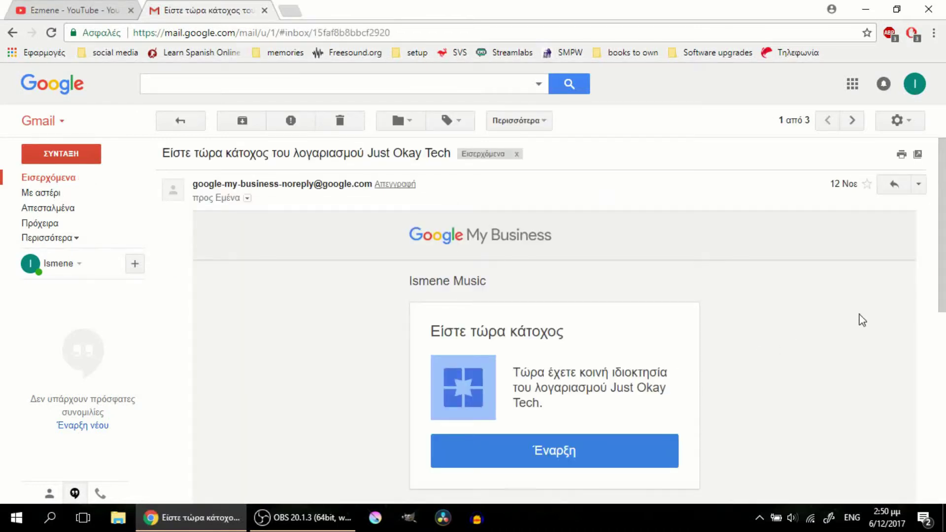
{"action": "left_click_drag", "start_coordinate": [939, 220], "coordinate": [943, 270]}
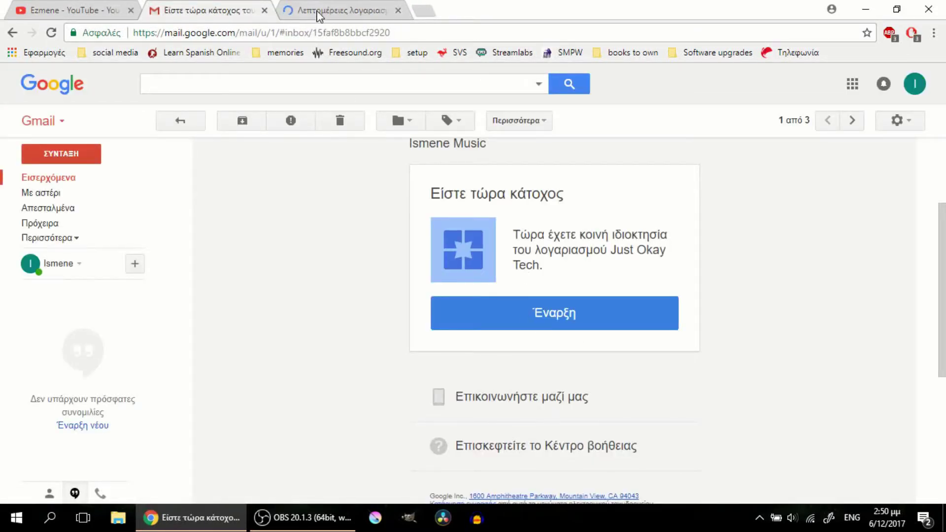
{"action": "left_click", "coordinate": [318, 12]}
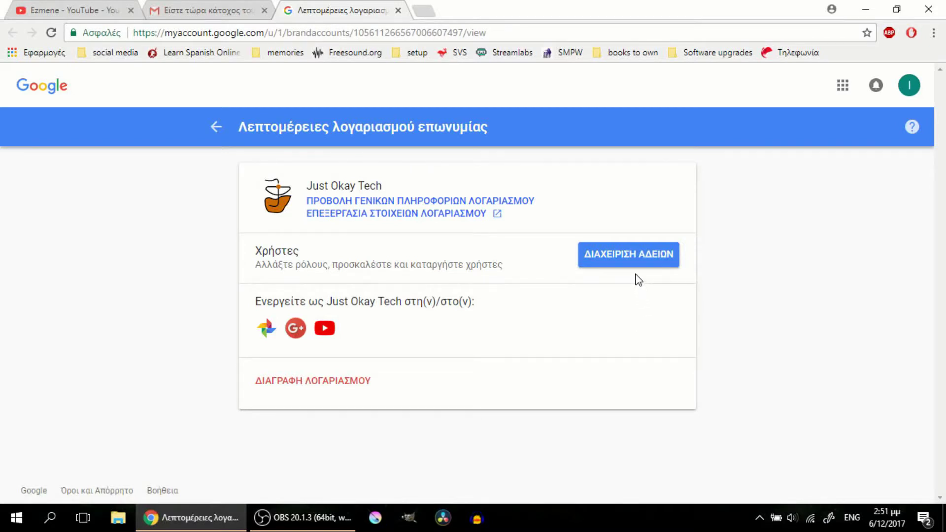
Transfer Just Okay Tech primary ownership (Κύριος κάτοχος) to Ismene Music, confirming with ΜΕΤΑΒΙΒΑΣΗ
{"action": "left_click", "coordinate": [628, 261]}
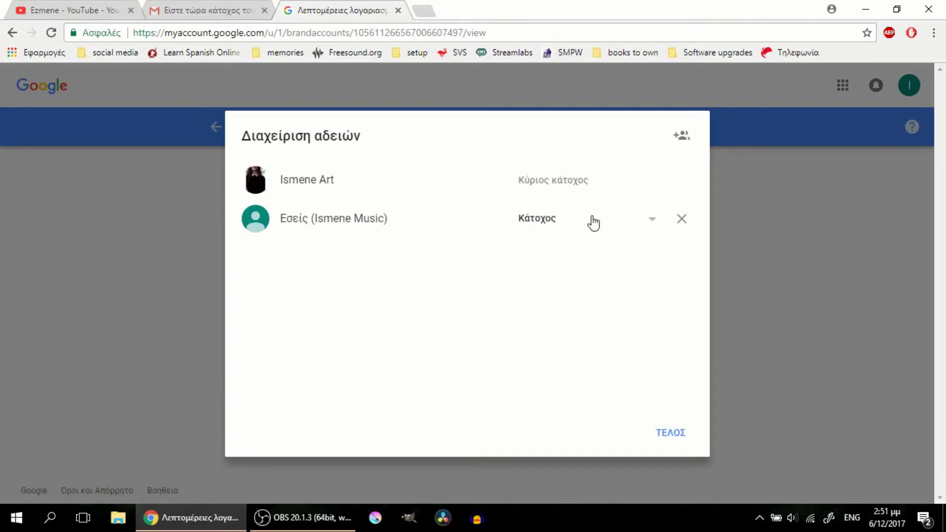
{"action": "left_click", "coordinate": [560, 218]}
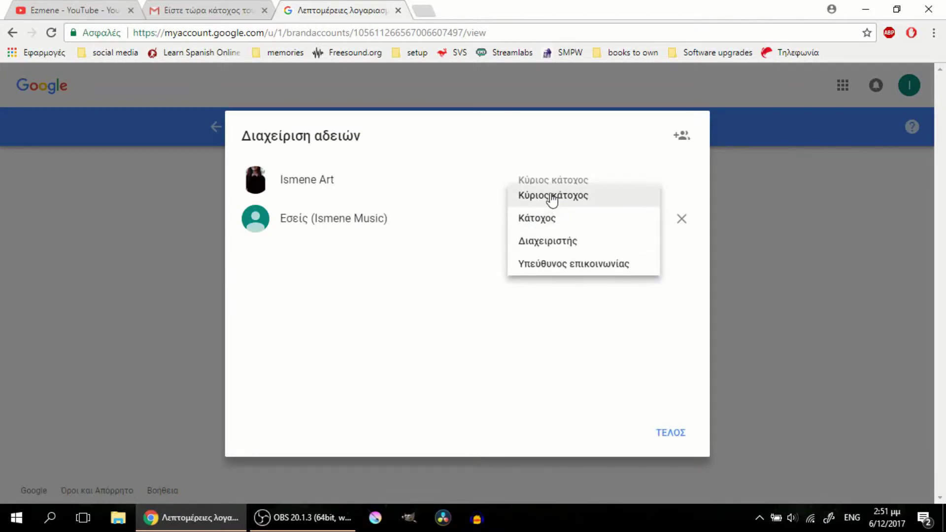
{"action": "left_click", "coordinate": [549, 201]}
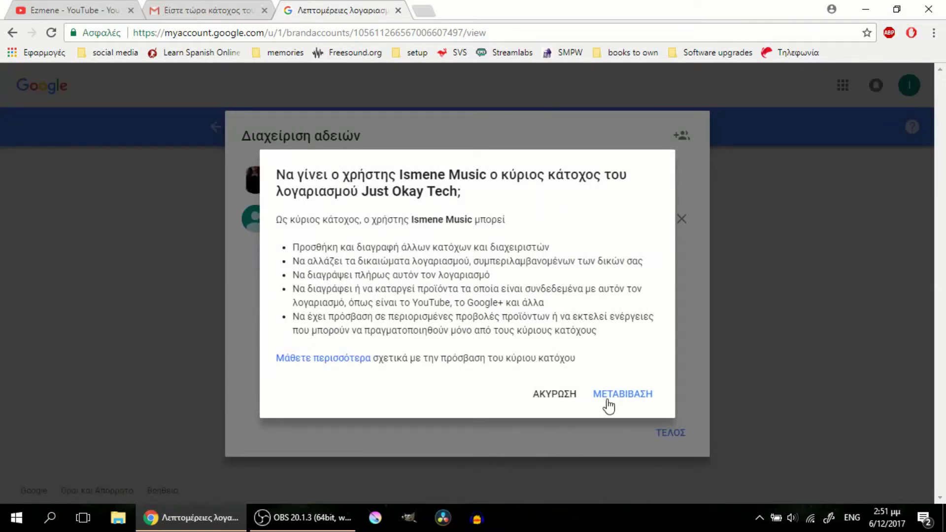
{"action": "left_click", "coordinate": [610, 399]}
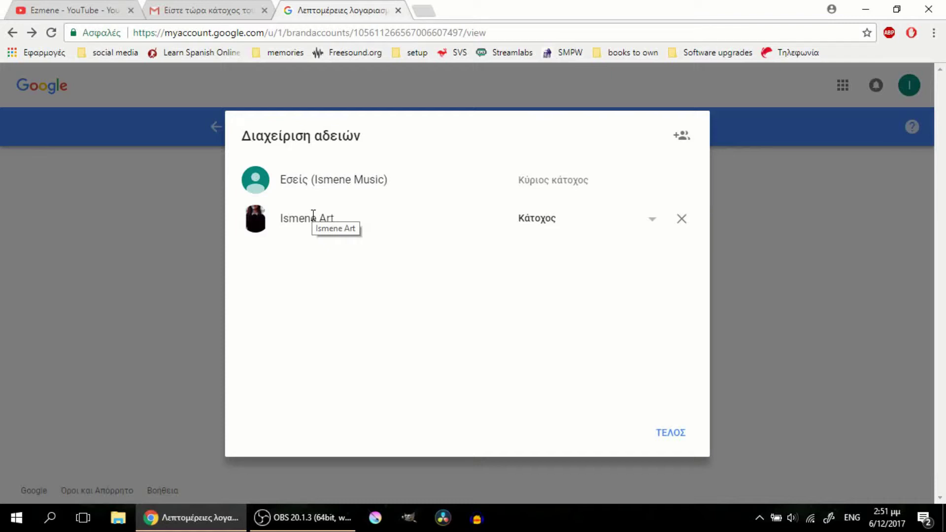
Remove Ismene Art from the Just Okay Tech permissions list, confirming with ΚΑΤΑΡΓΗΣΗ
{"action": "left_click", "coordinate": [546, 226]}
{"action": "left_click", "coordinate": [511, 302]}
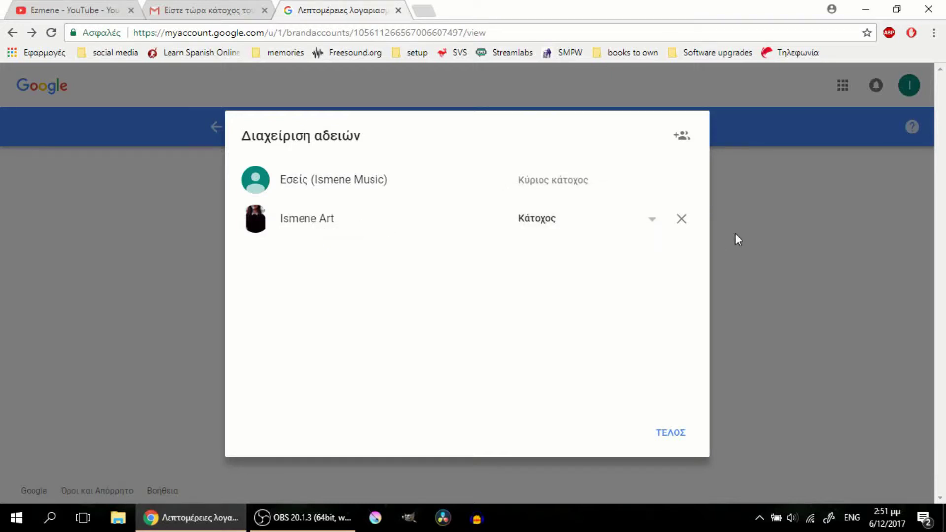
{"action": "left_click", "coordinate": [682, 219]}
{"action": "left_click", "coordinate": [659, 440]}
{"action": "left_click", "coordinate": [613, 264]}
{"action": "left_click", "coordinate": [683, 219]}
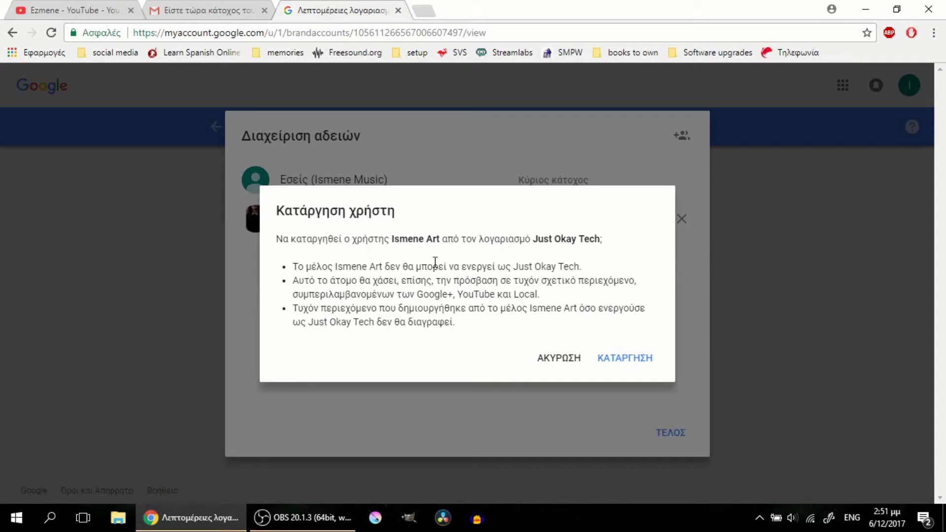
{"action": "left_click", "coordinate": [626, 365]}
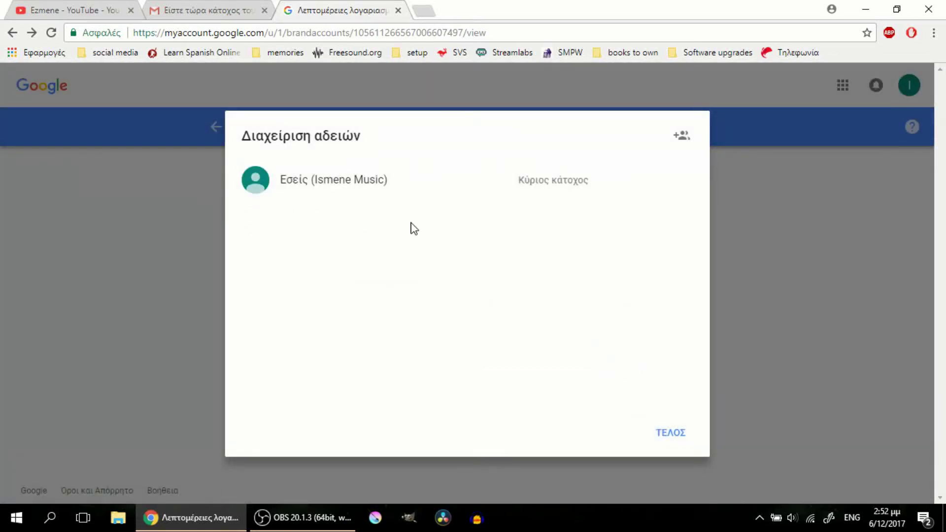
Close the permissions list with ΤΕΛΟΣ, then reopen it to verify Ismene Music is sole owner
{"action": "left_click", "coordinate": [673, 436]}
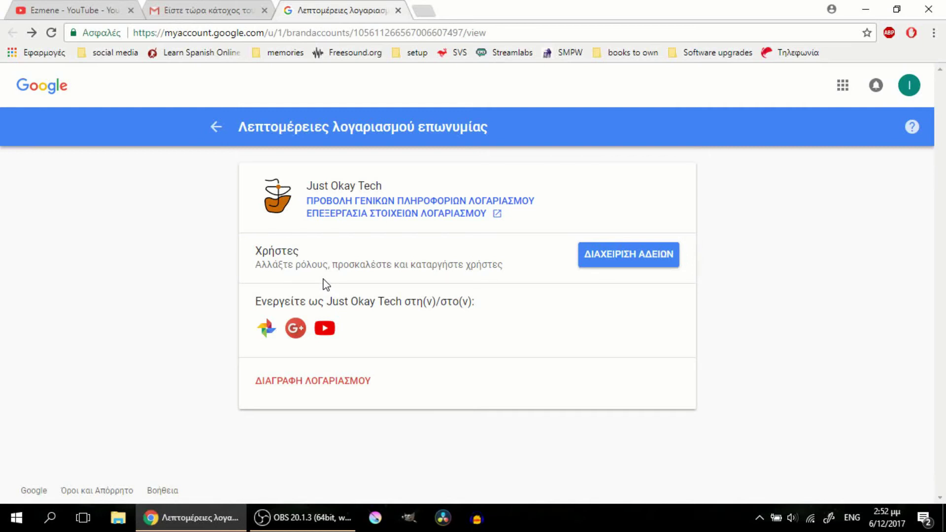
{"action": "left_click", "coordinate": [621, 266]}
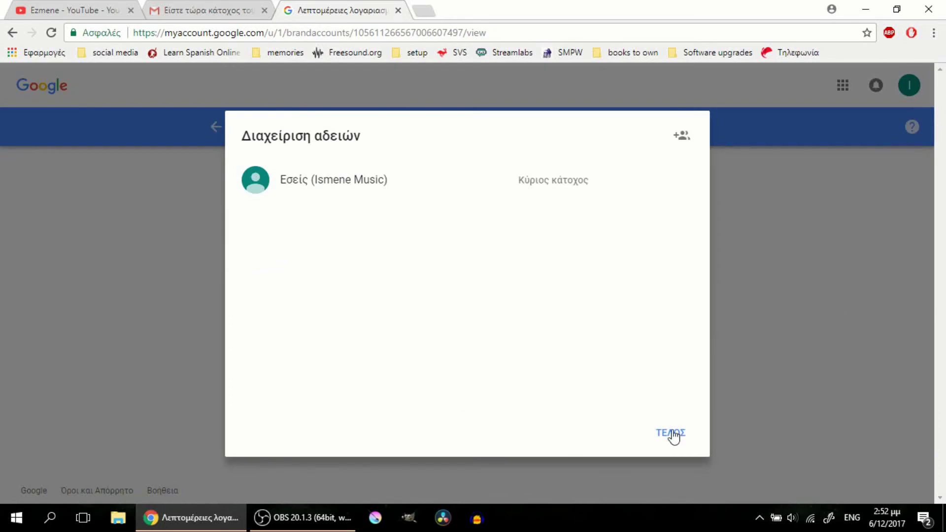
{"action": "left_click", "coordinate": [672, 435]}
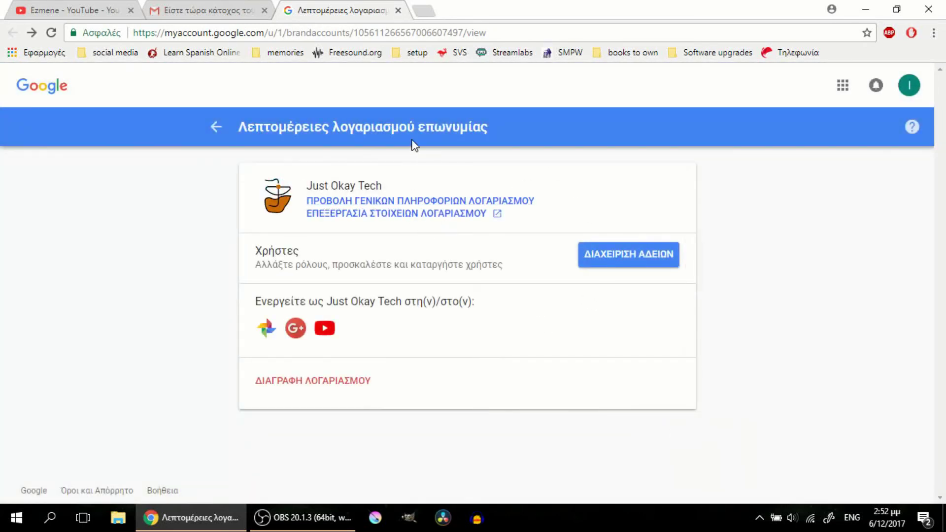